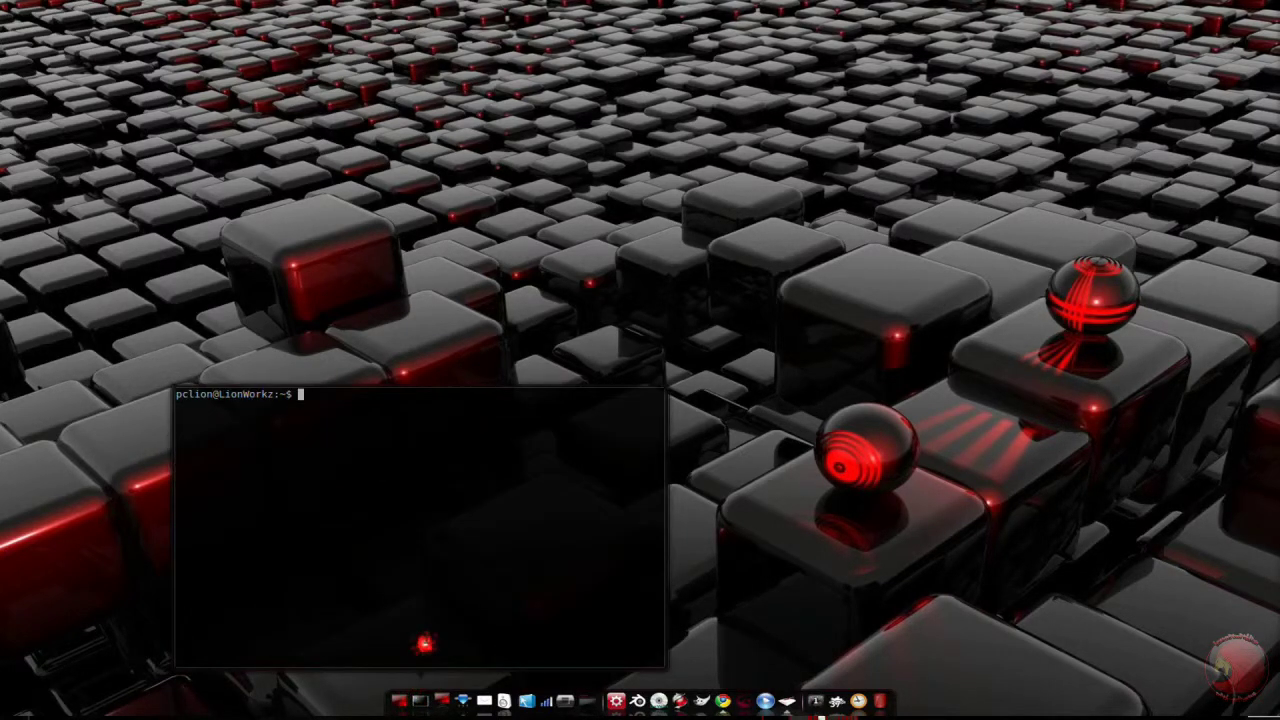
# Step: Enter the command sudo apt-get install gtk-recordmydesktop -y in the terminal and put the terminal away
pyautogui.write('sudo apt-get insta')
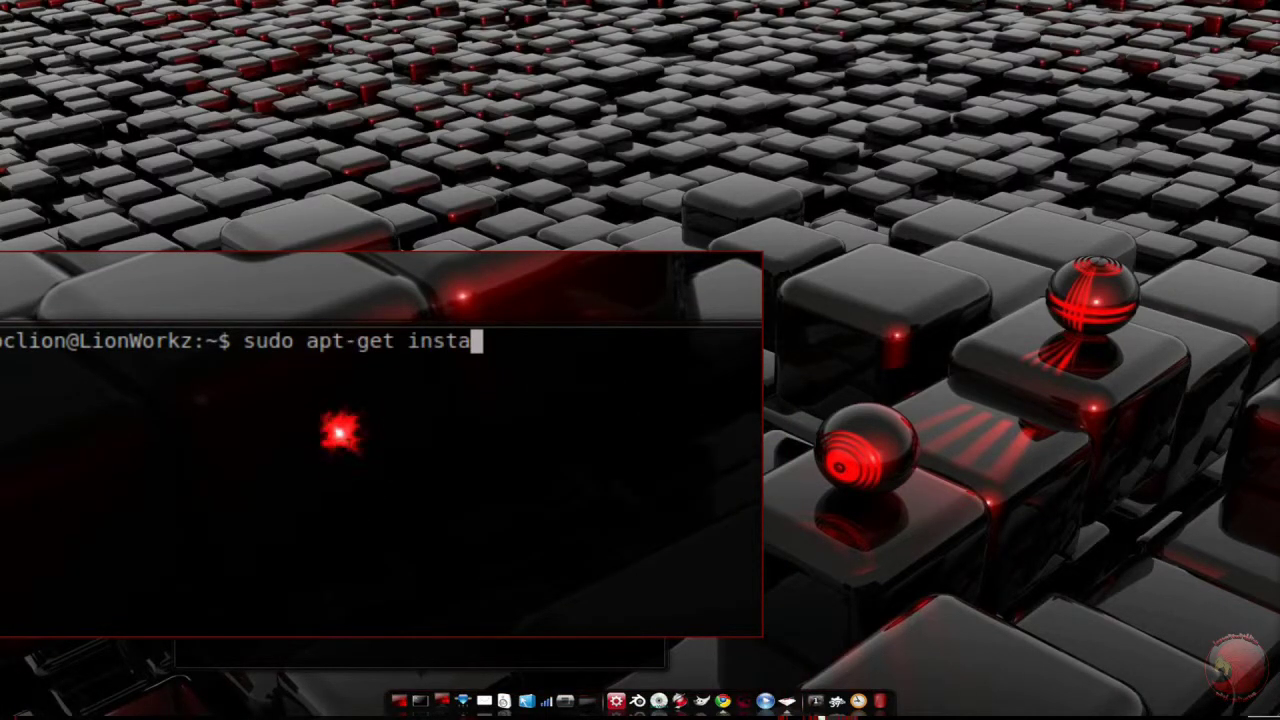
pyautogui.write('ll gtk-recordmydesktop')
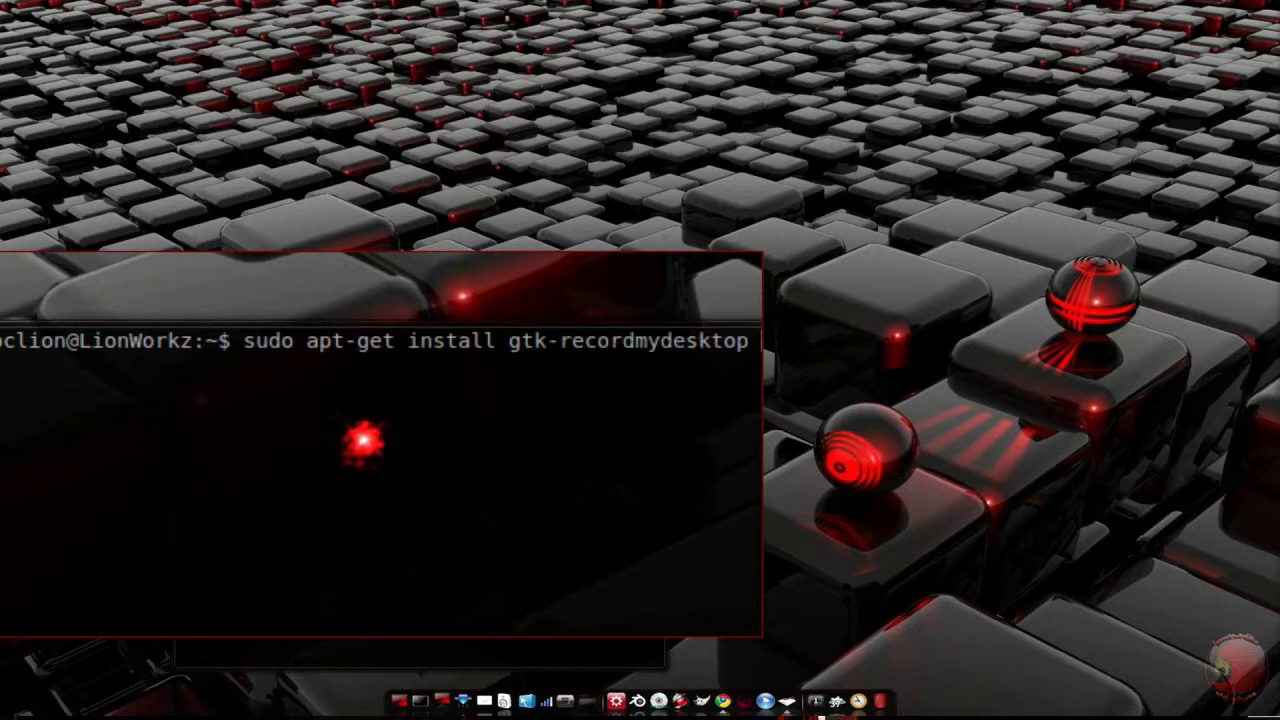
pyautogui.write(' -y')
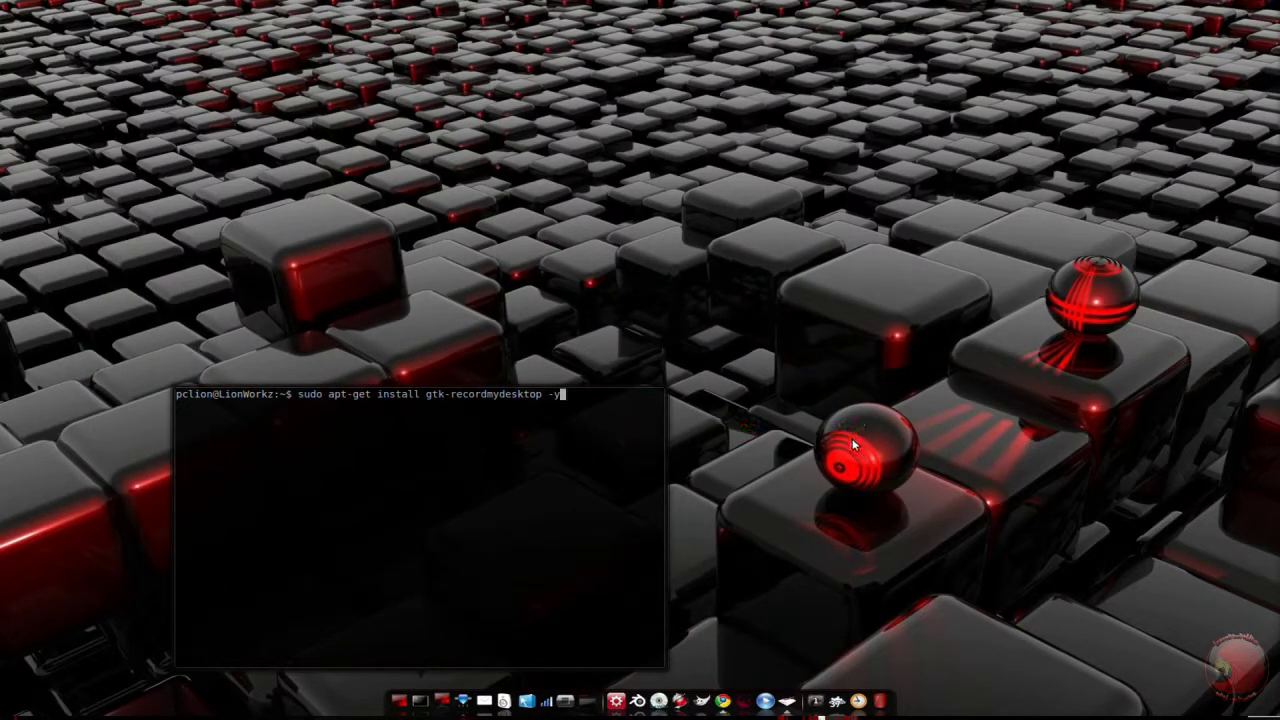
pyautogui.click(420, 700)
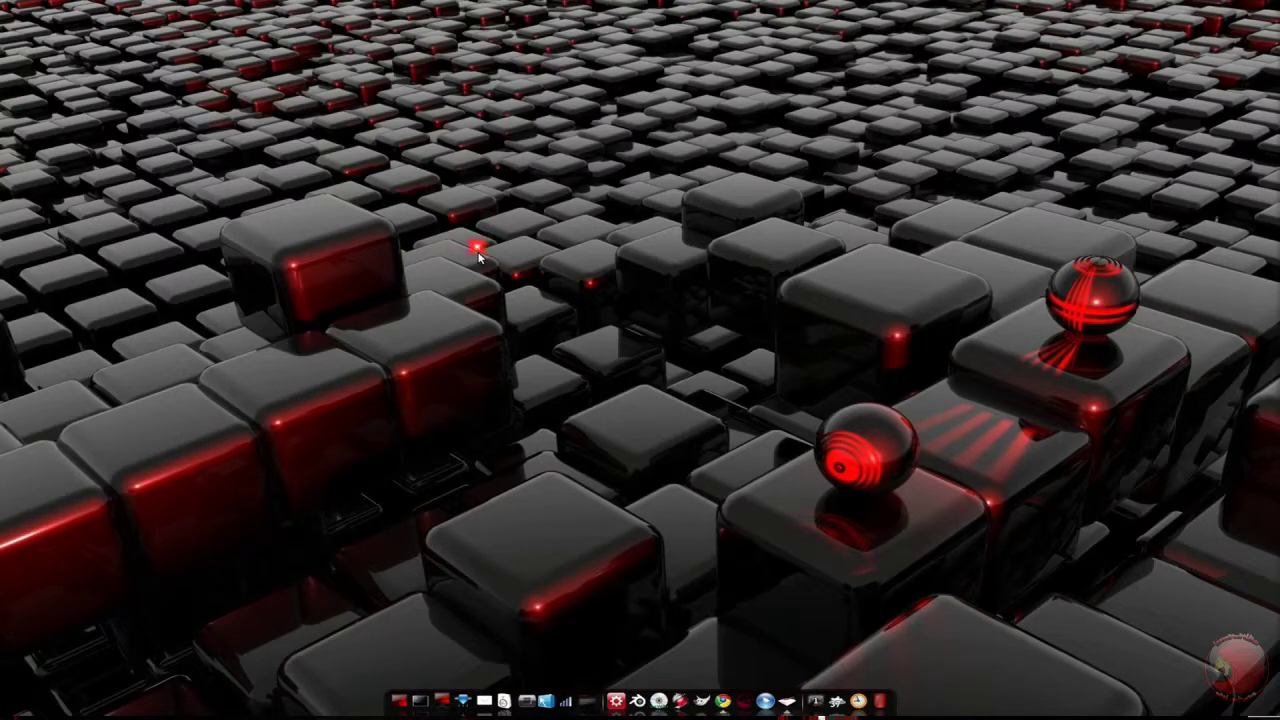
# Step: Launch recordMyDesktop from the Sound & Video applications and turn off sound recording
pyautogui.rightClick(478, 257)
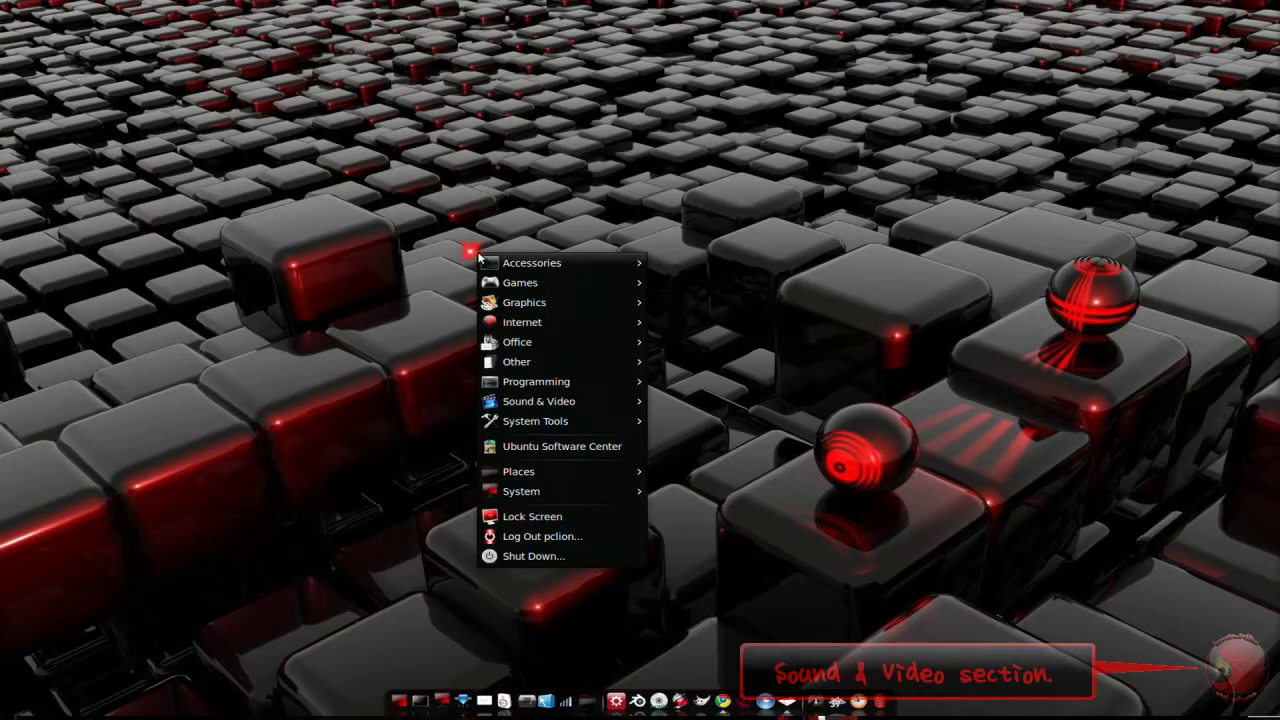
pyautogui.moveTo(530, 404)
pyautogui.click(725, 441)
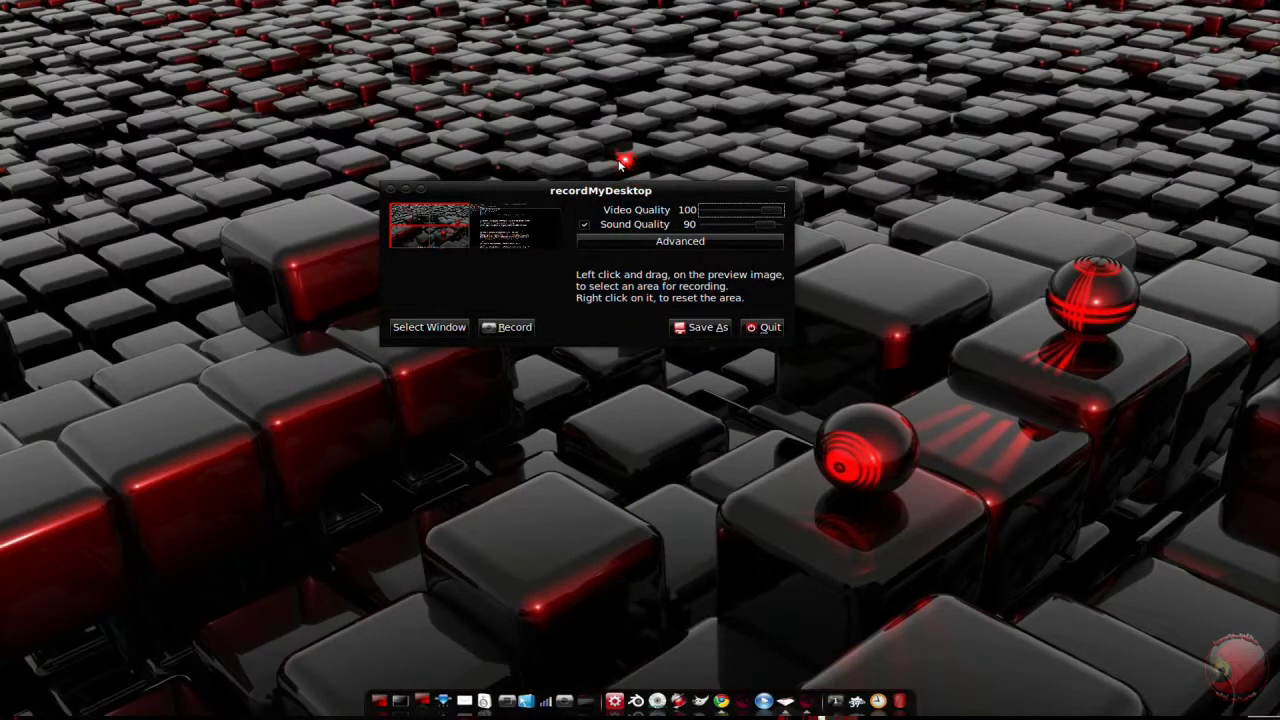
pyautogui.click(585, 227)
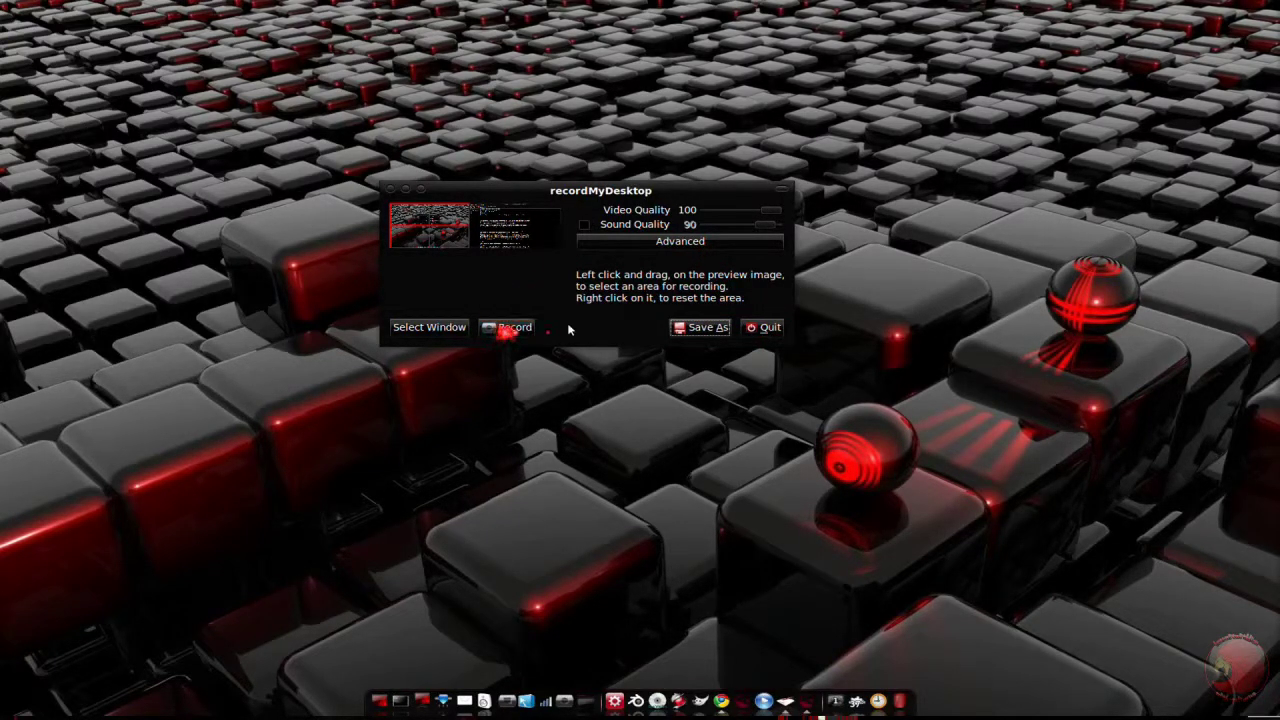
# Step: Review the recorder's advanced file, performance, sound and miscellaneous settings, including the available mouse cursor options
pyautogui.click(683, 243)
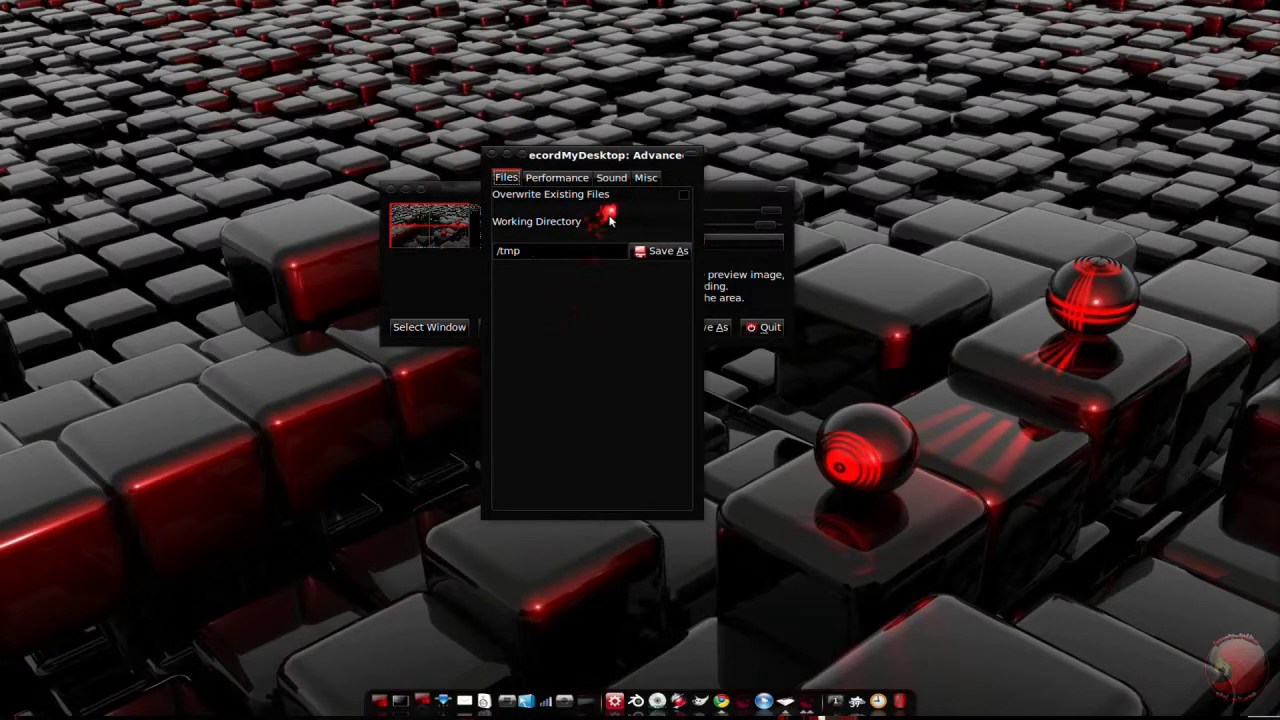
pyautogui.click(685, 199)
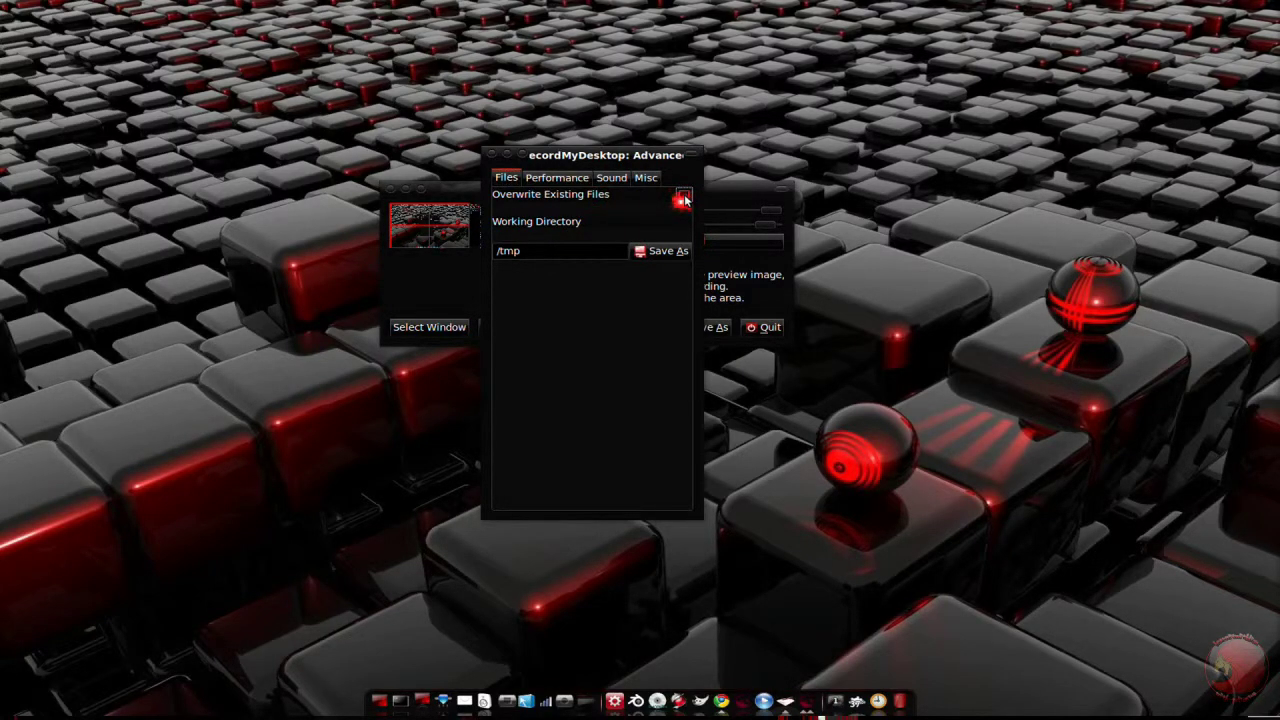
pyautogui.moveTo(685, 199); pyautogui.dragTo(605, 200)
pyautogui.click(558, 178)
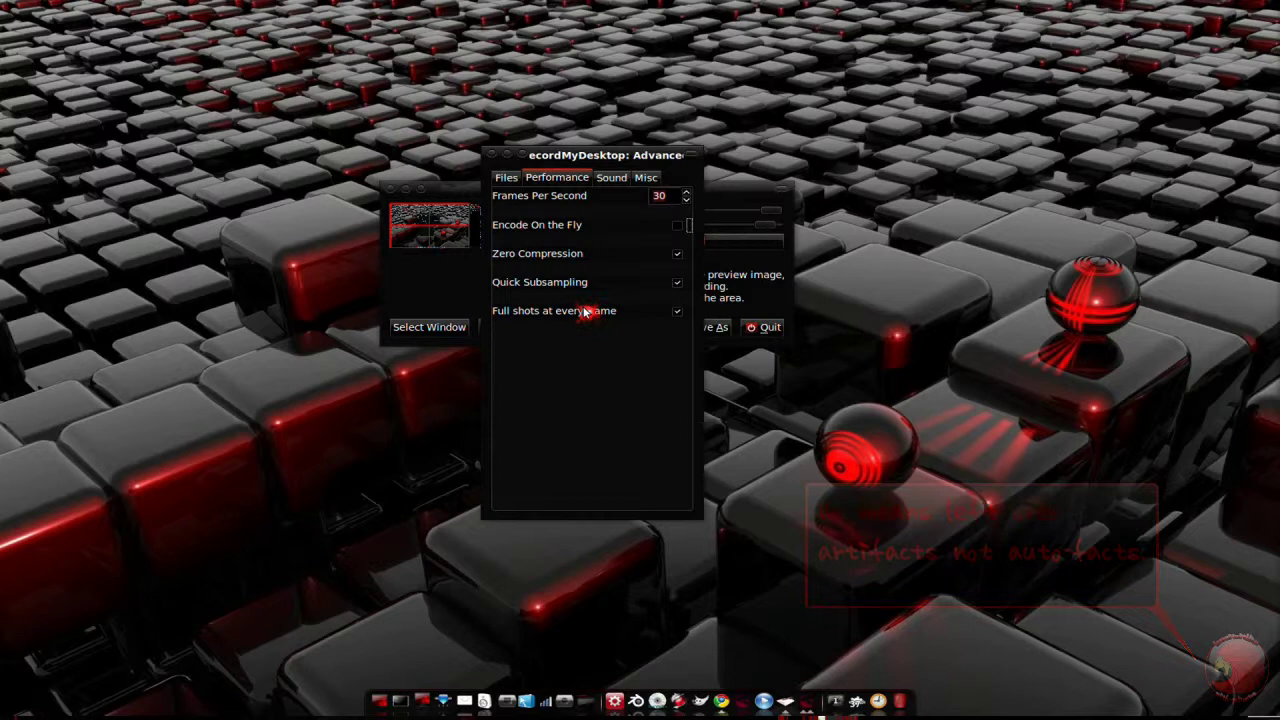
pyautogui.click(612, 178)
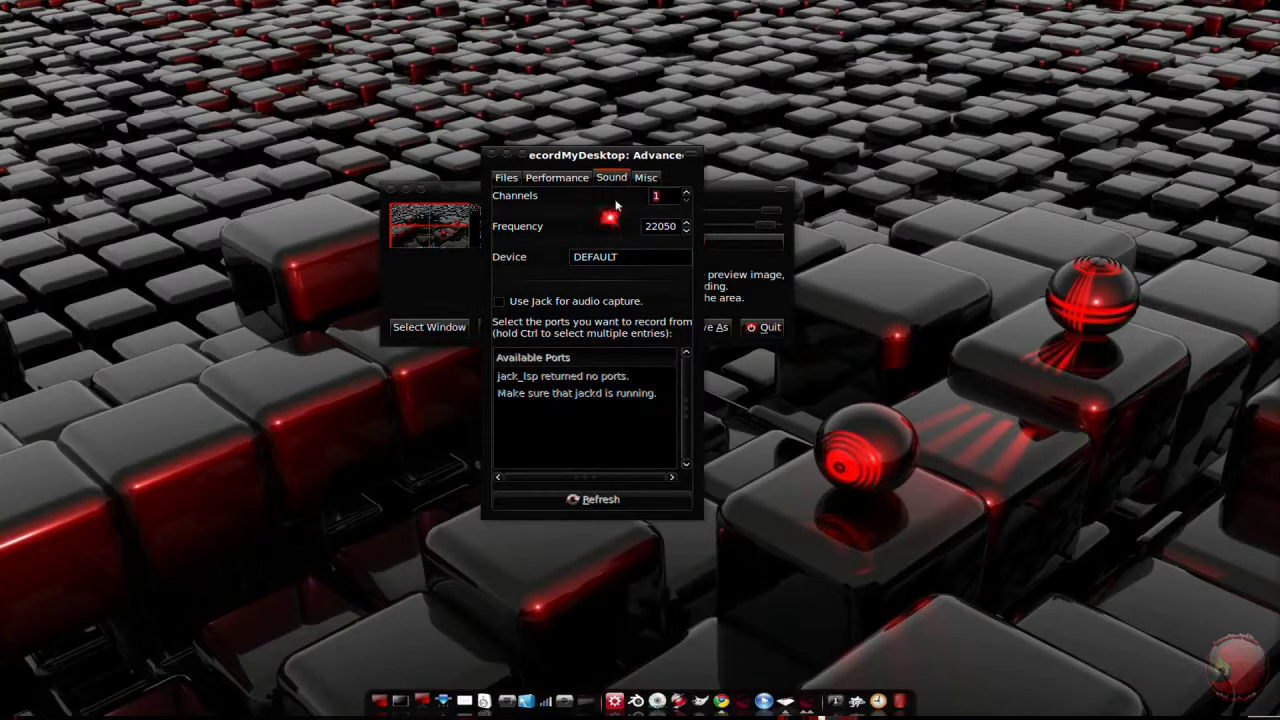
pyautogui.click(646, 177)
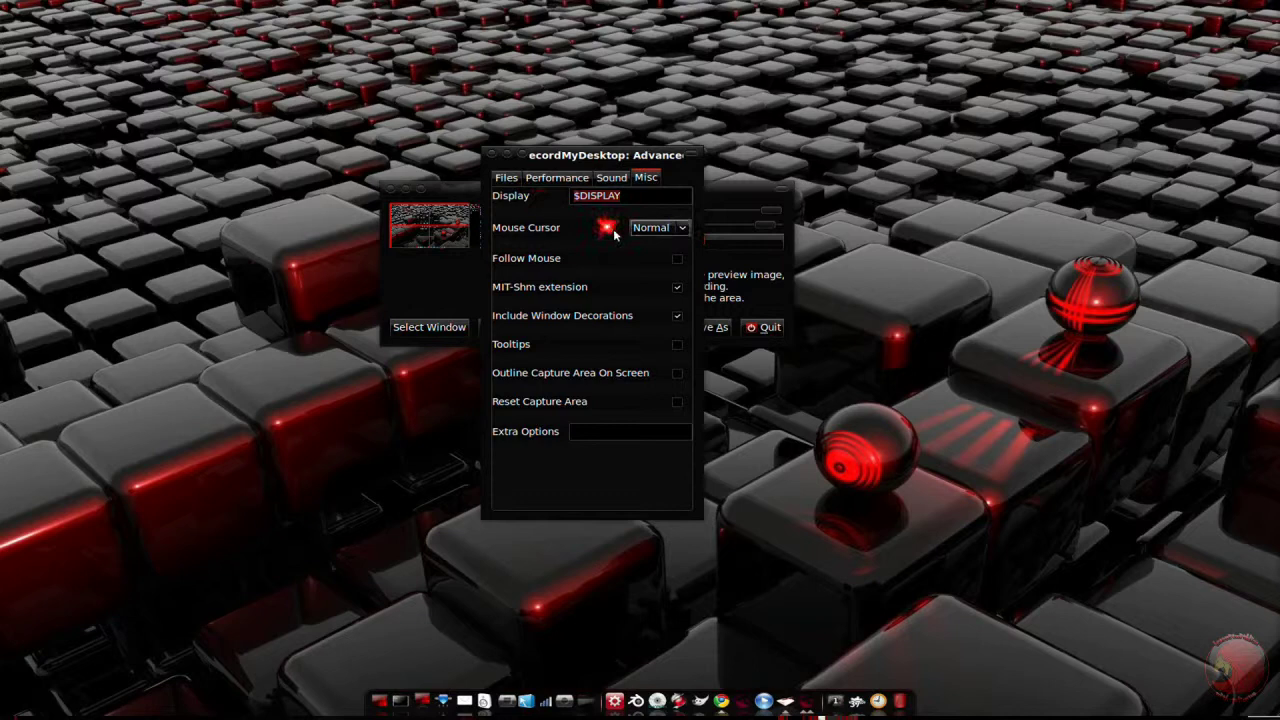
pyautogui.click(644, 228)
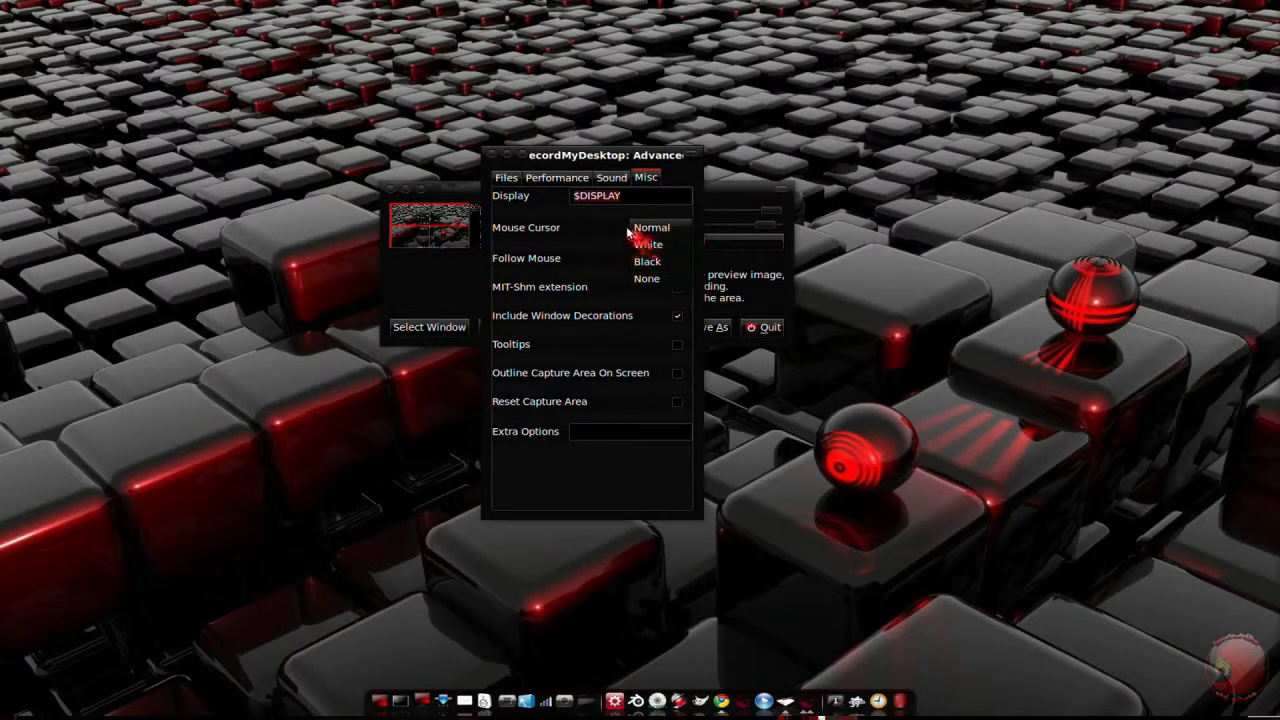
pyautogui.click(614, 230)
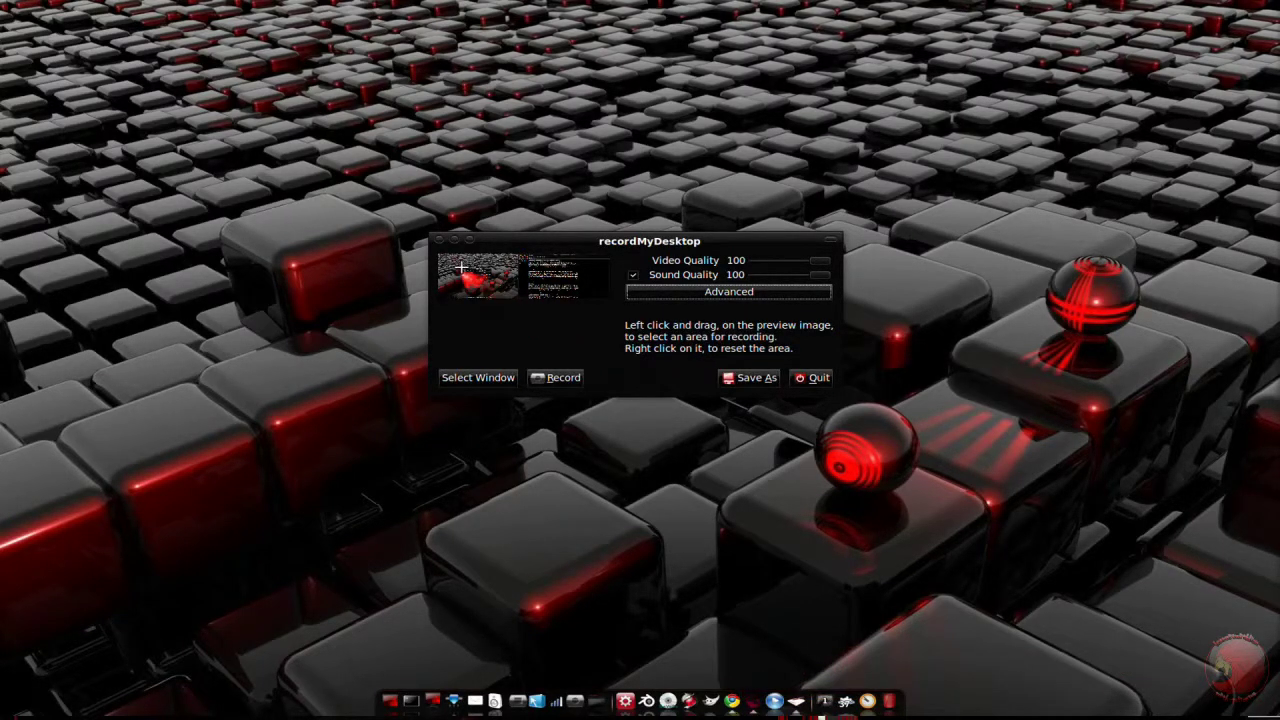
# Step: Draw a capture area on the recorder's desktop preview image and pick a window to record with Select Window
pyautogui.moveTo(455, 264); pyautogui.dragTo(514, 302)
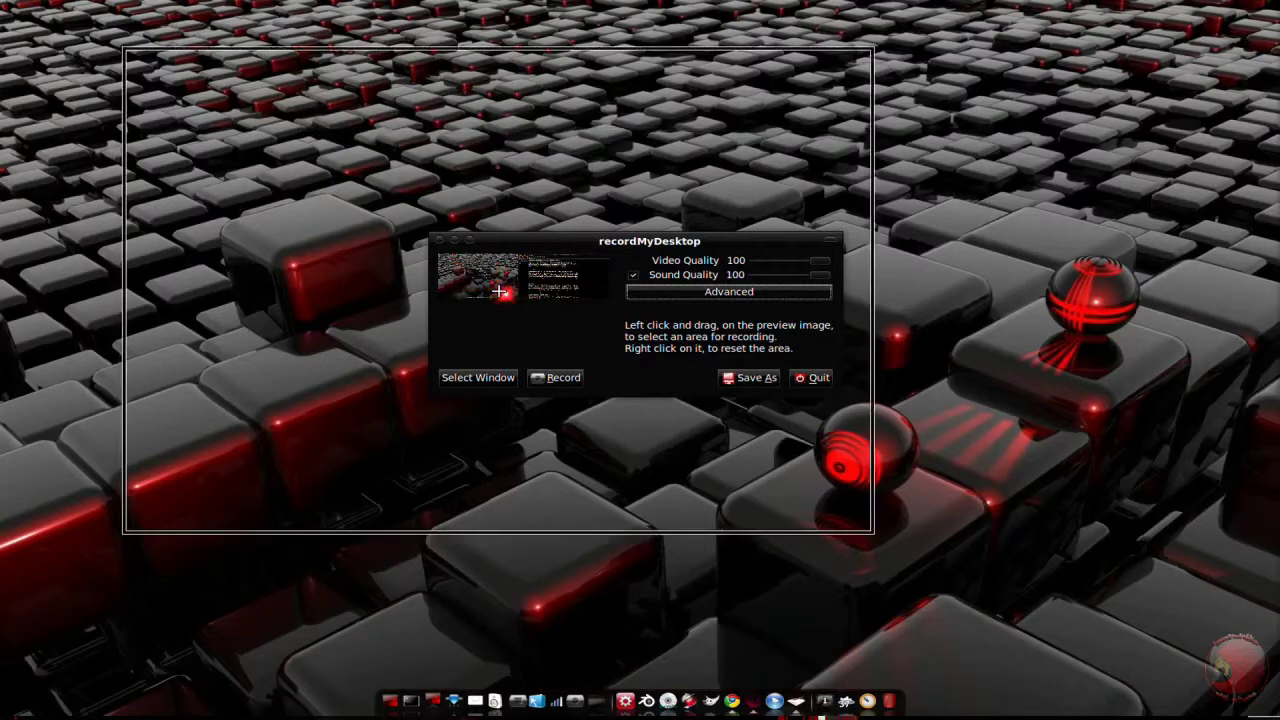
pyautogui.click(492, 378)
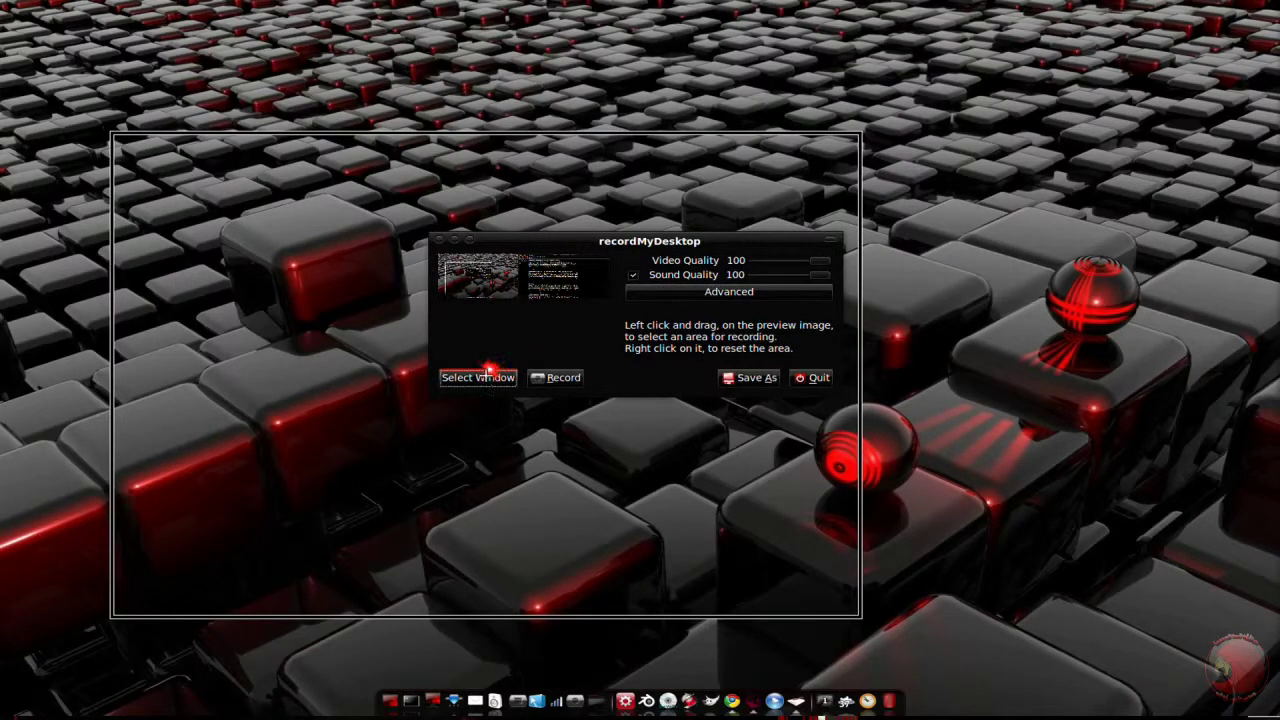
pyautogui.click(569, 342)
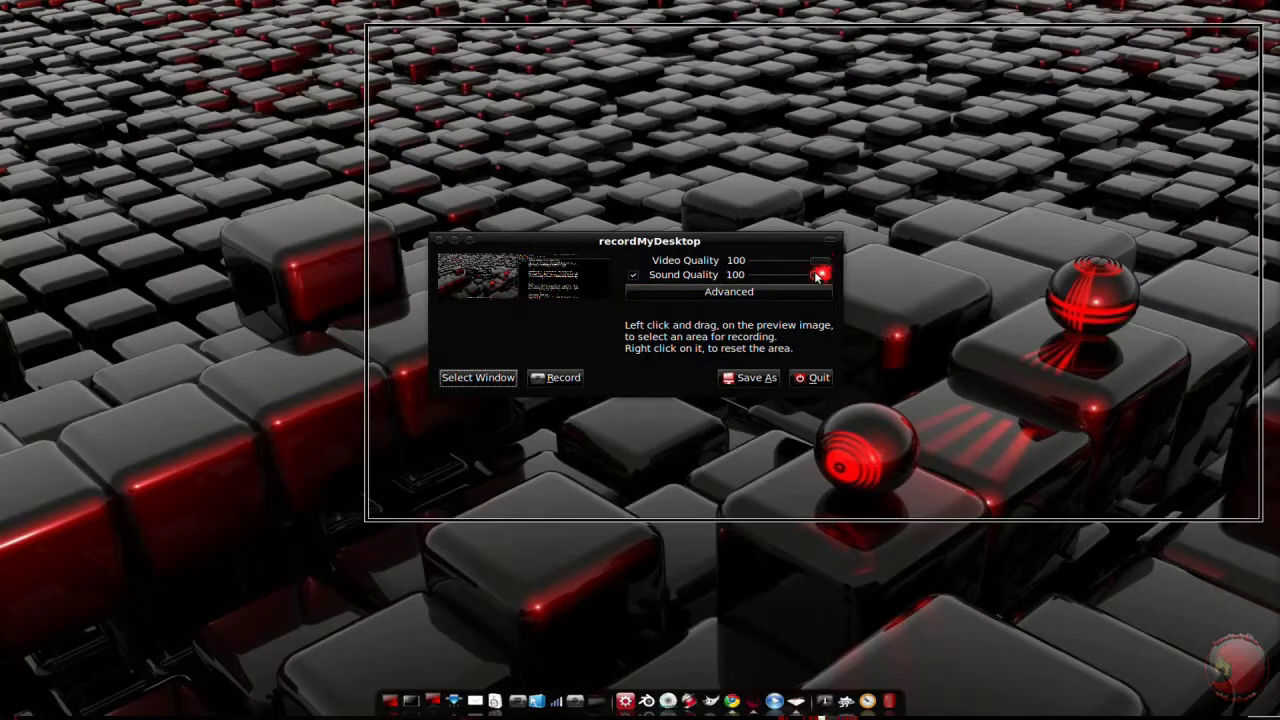
# Step: Set the recording's output file to the name test in the Videos folder
pyautogui.click(750, 377)
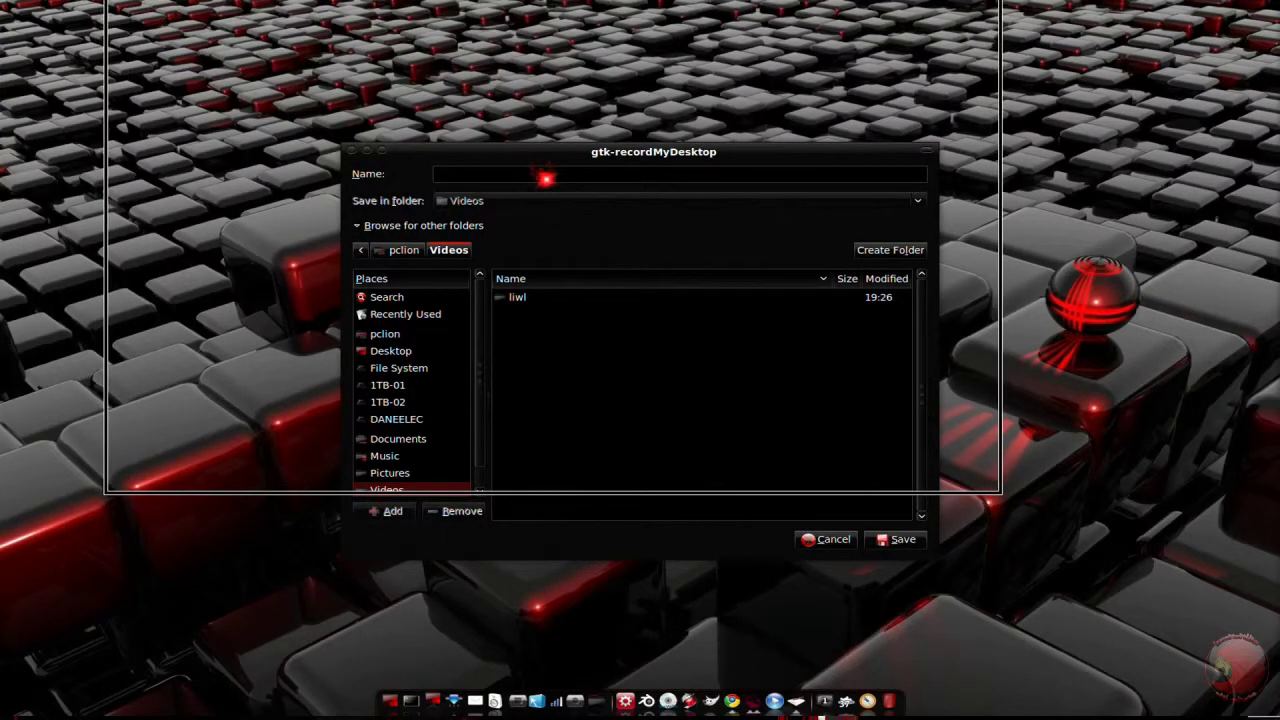
pyautogui.write('test')
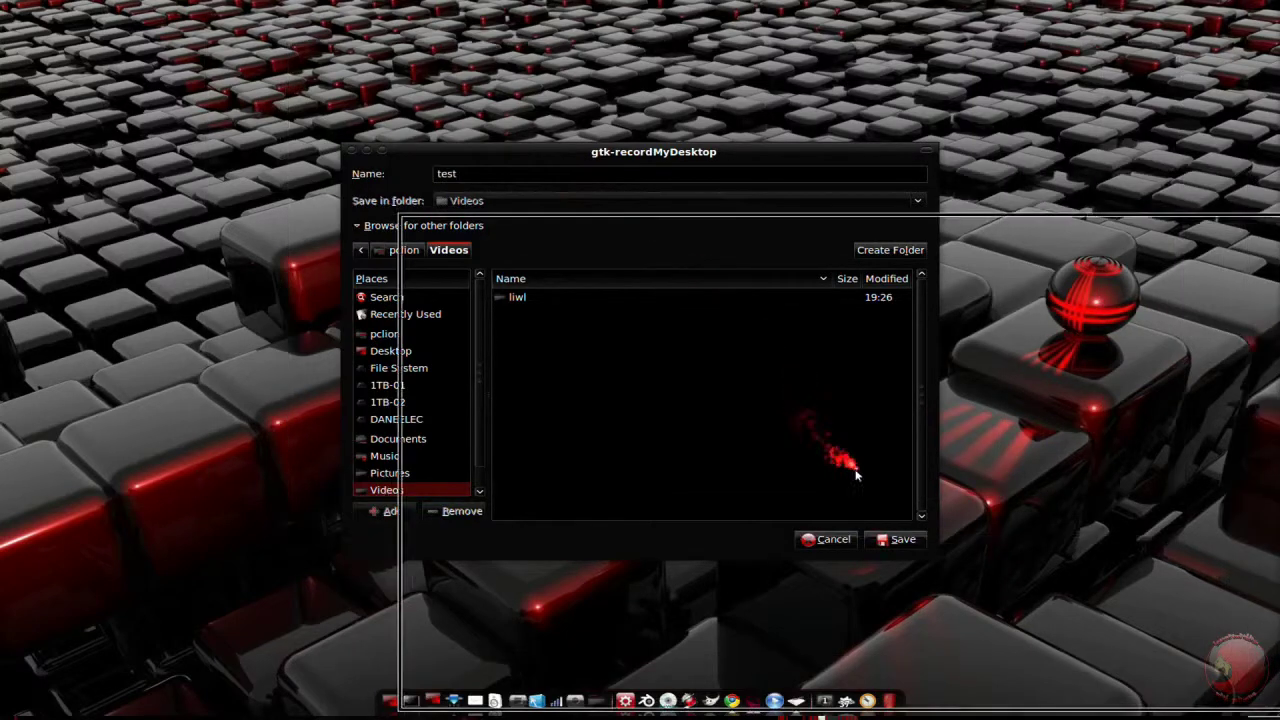
pyautogui.click(895, 541)
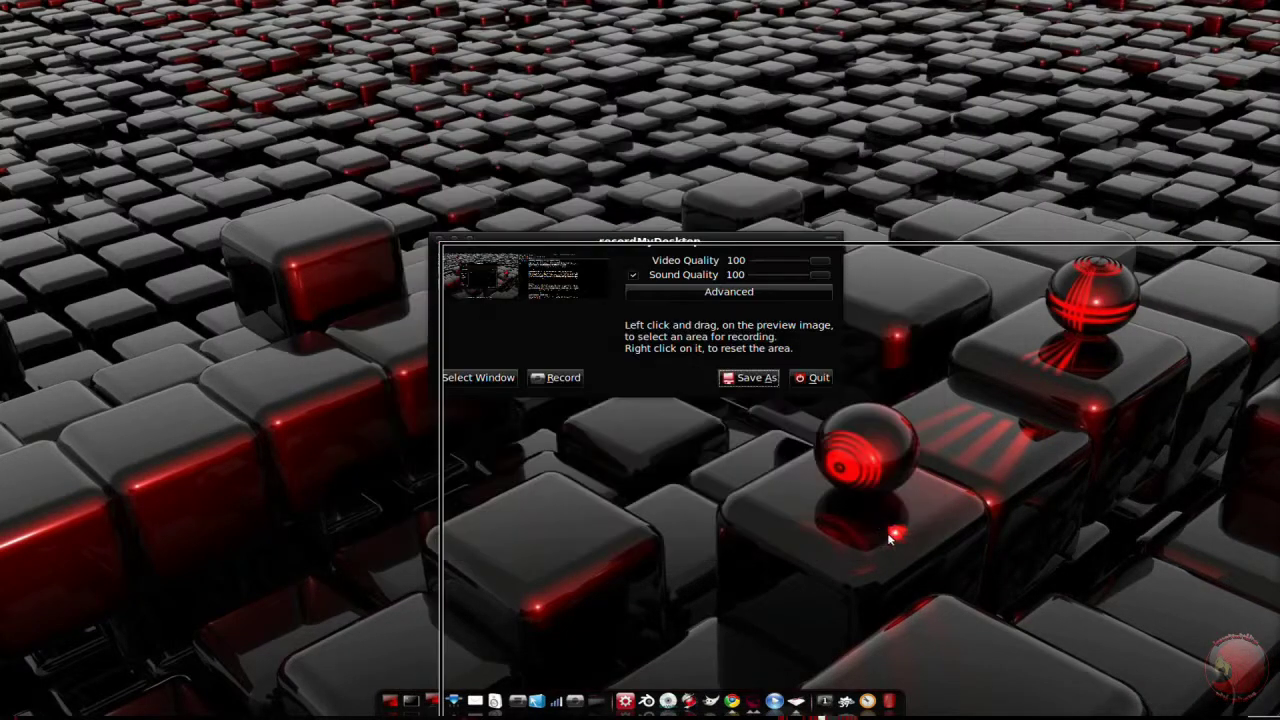
# Step: Record a short desktop clip, stop it for encoding and move the encoder progress window towards the middle of the desktop
pyautogui.click(557, 378)
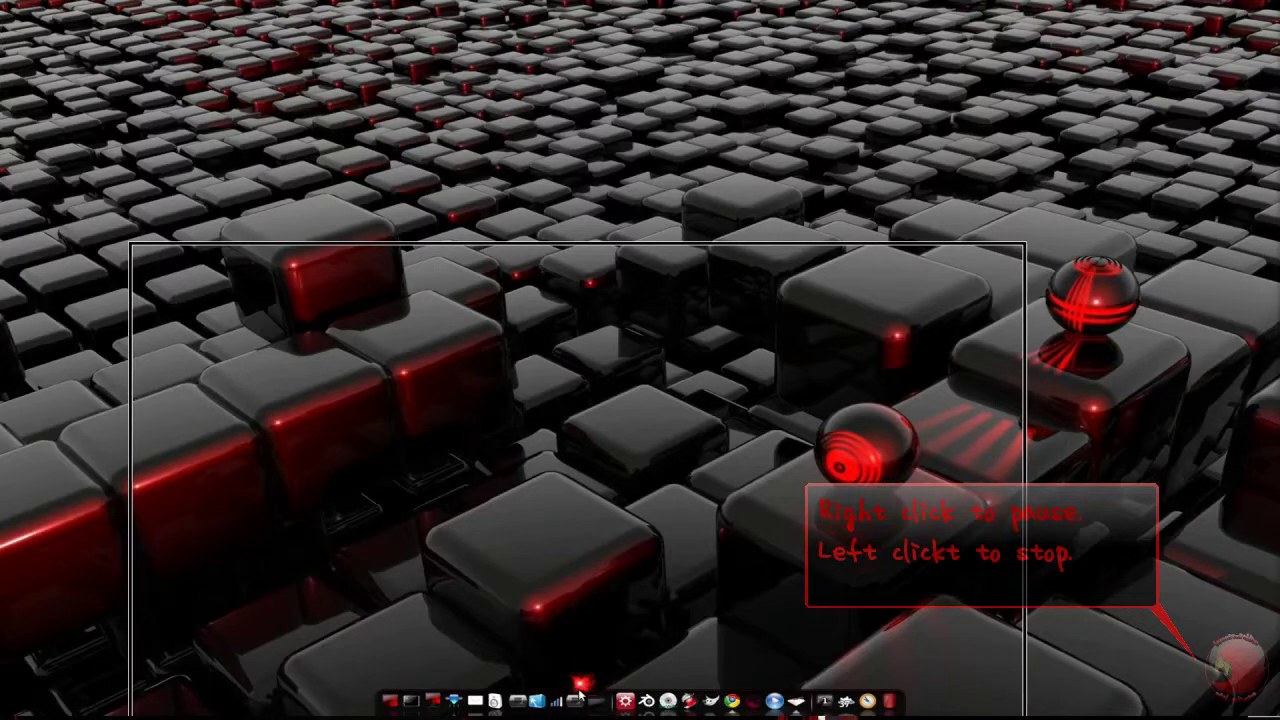
pyautogui.click(580, 688)
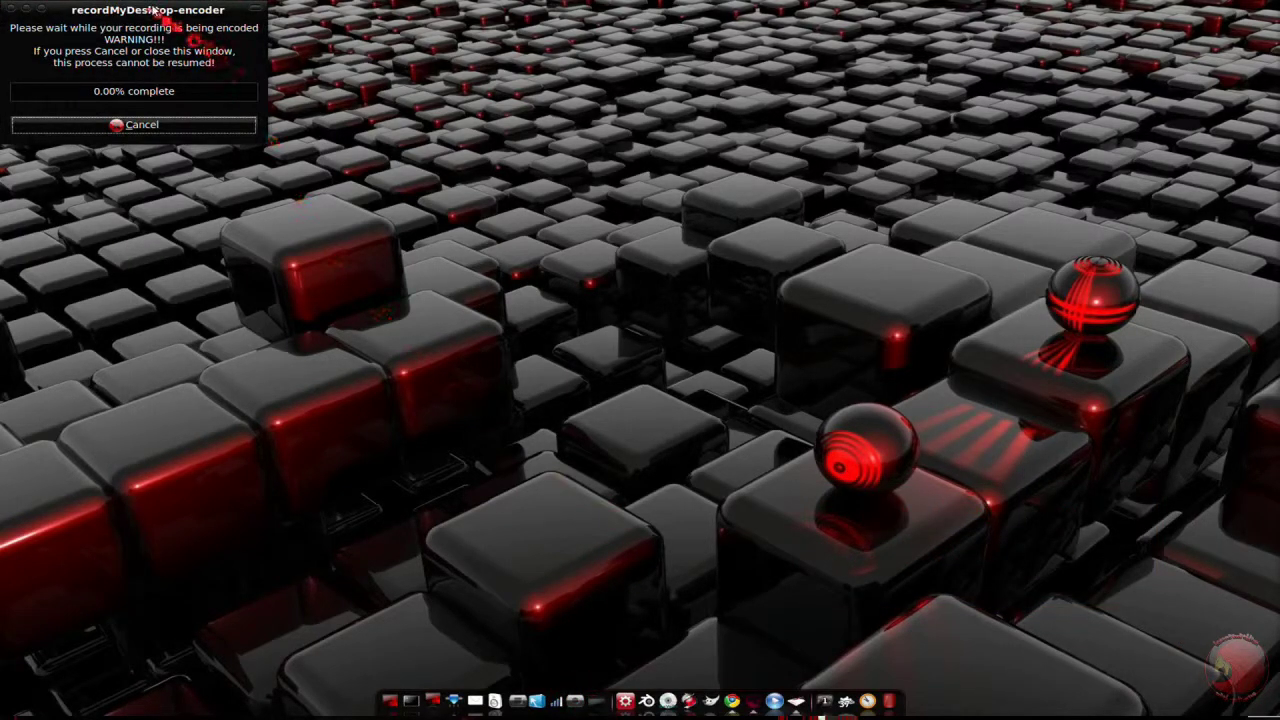
pyautogui.moveTo(152, 9); pyautogui.dragTo(589, 293)
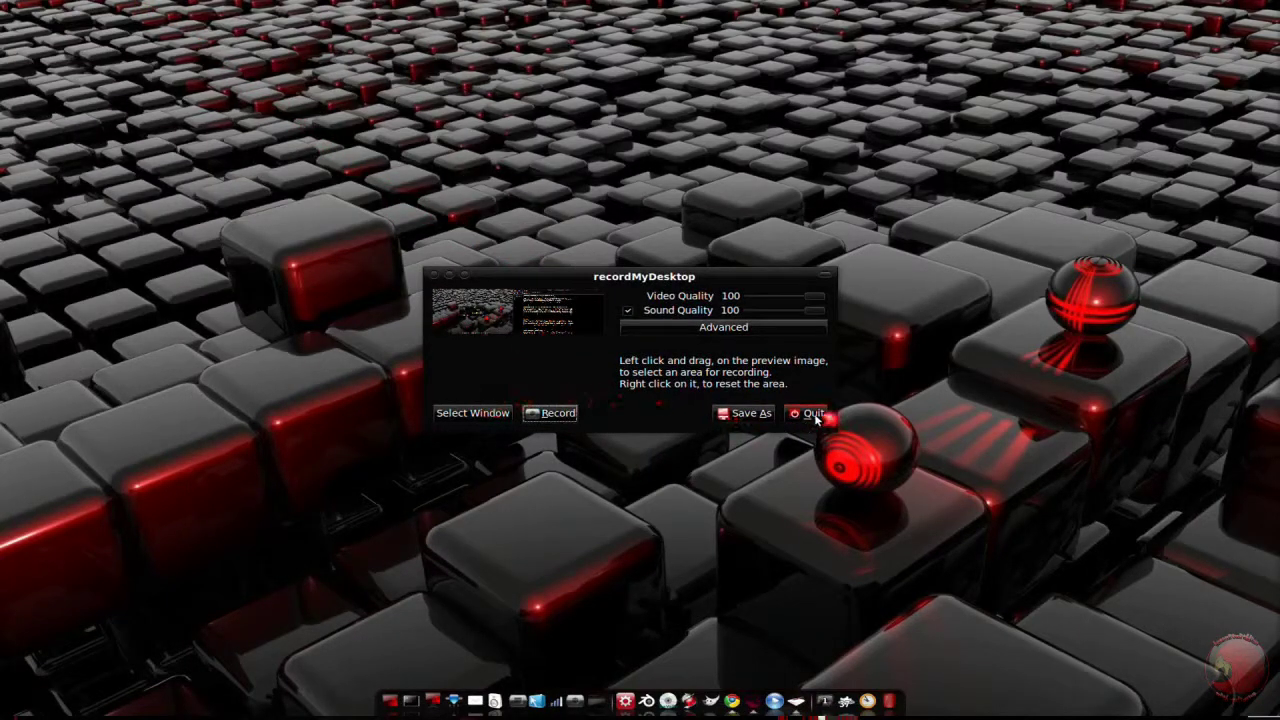
# Step: Quit the recorder and open the Videos folder in the file browser
pyautogui.click(806, 412)
pyautogui.rightClick(571, 170)
pyautogui.moveTo(657, 397)
pyautogui.click(800, 460)
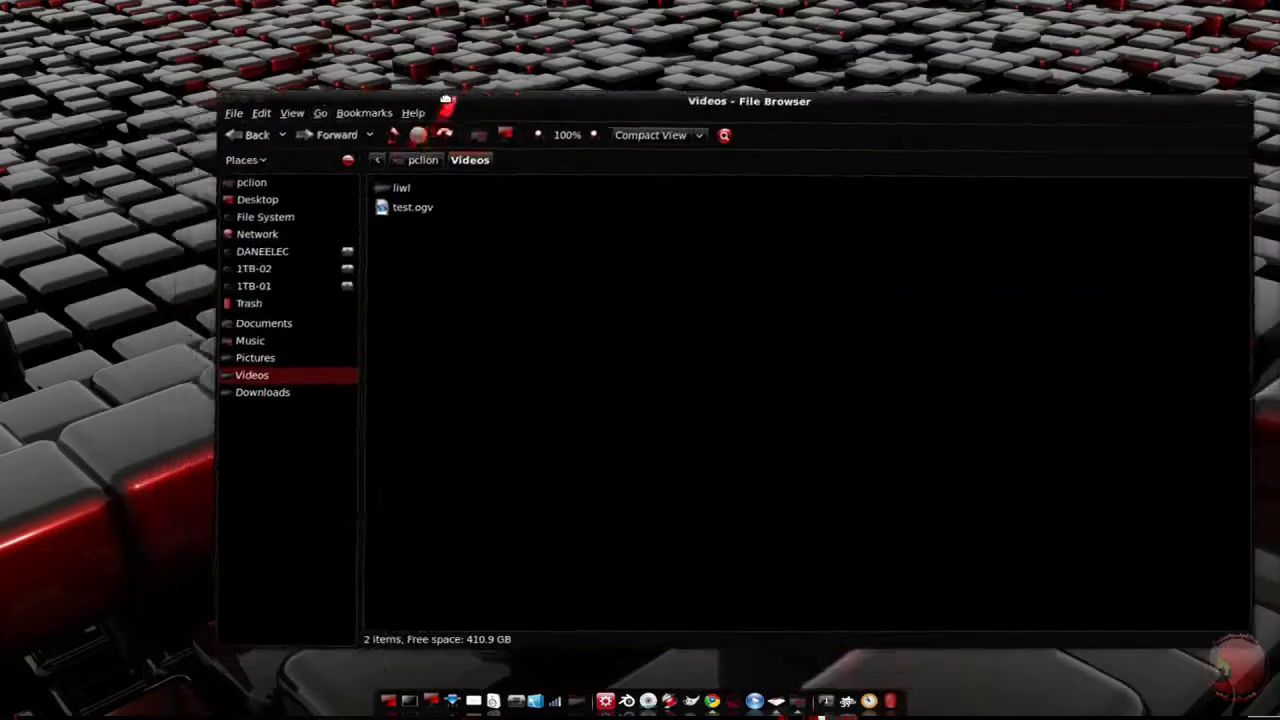
# Step: Play the recorded test.ogv to check it, and close the video player and file browser
pyautogui.doubleClick(414, 207)
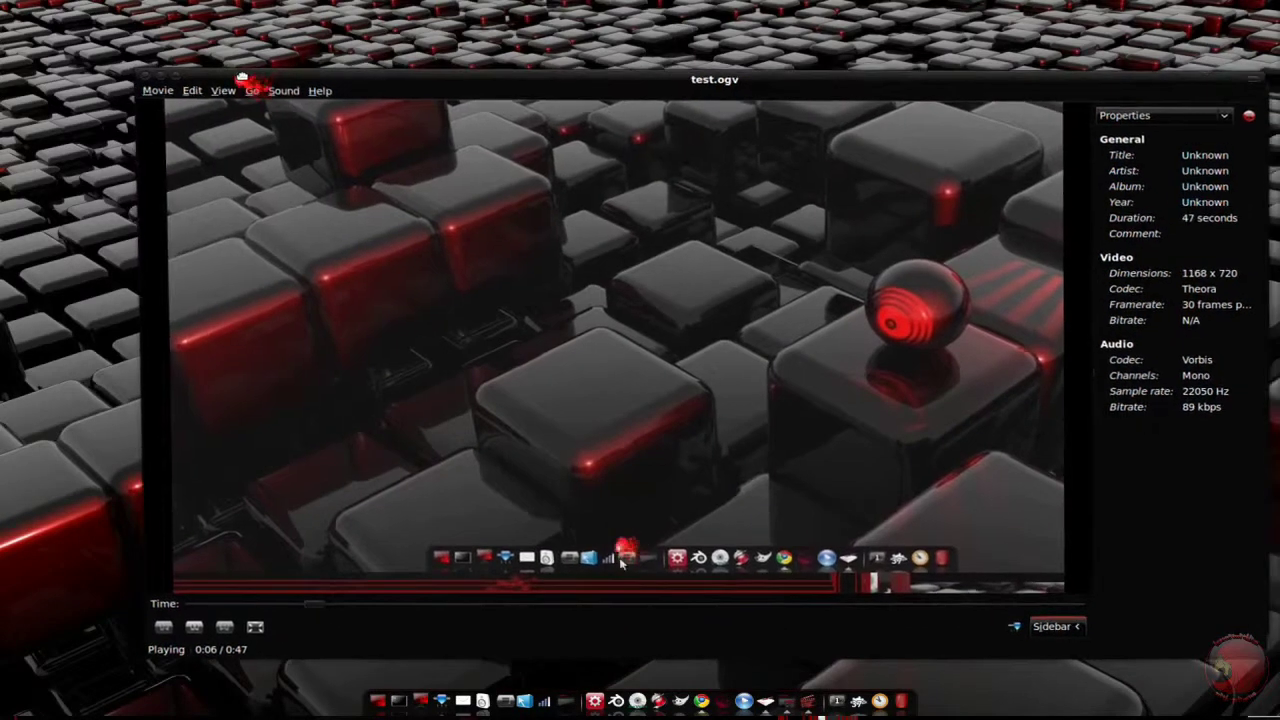
pyautogui.moveTo(200, 98); pyautogui.dragTo(145, 88)
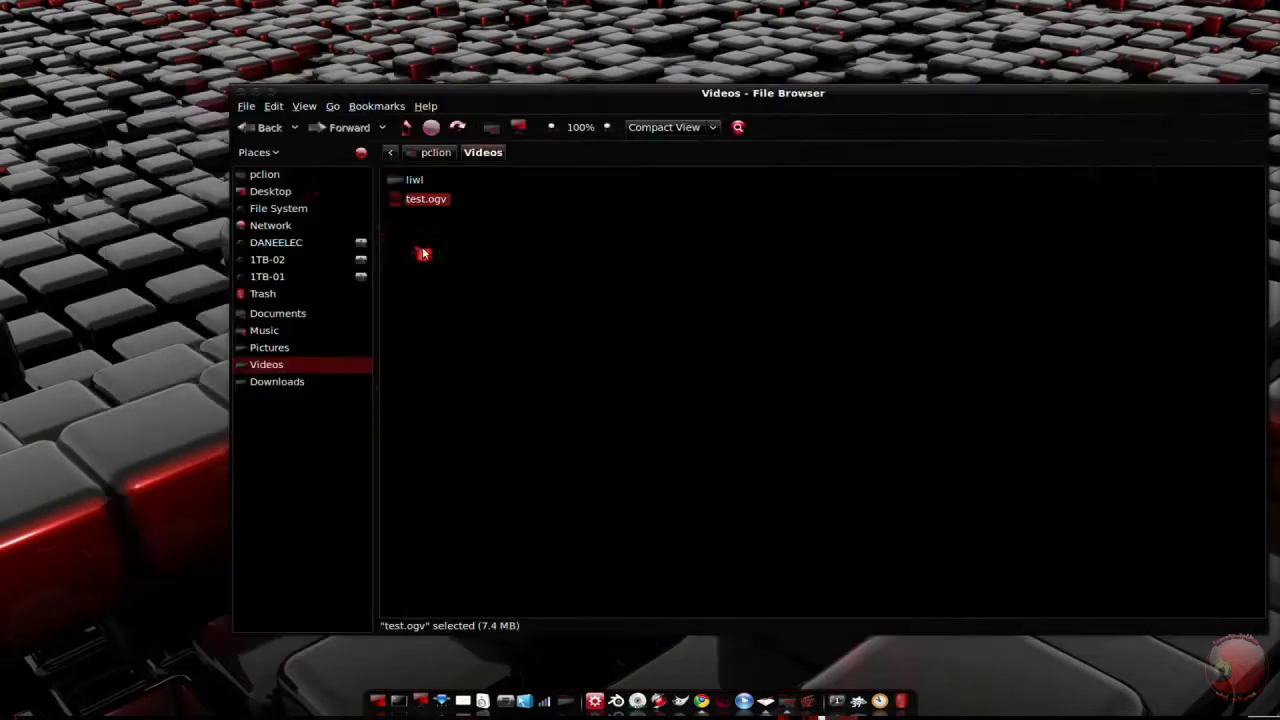
pyautogui.click(115, 75)
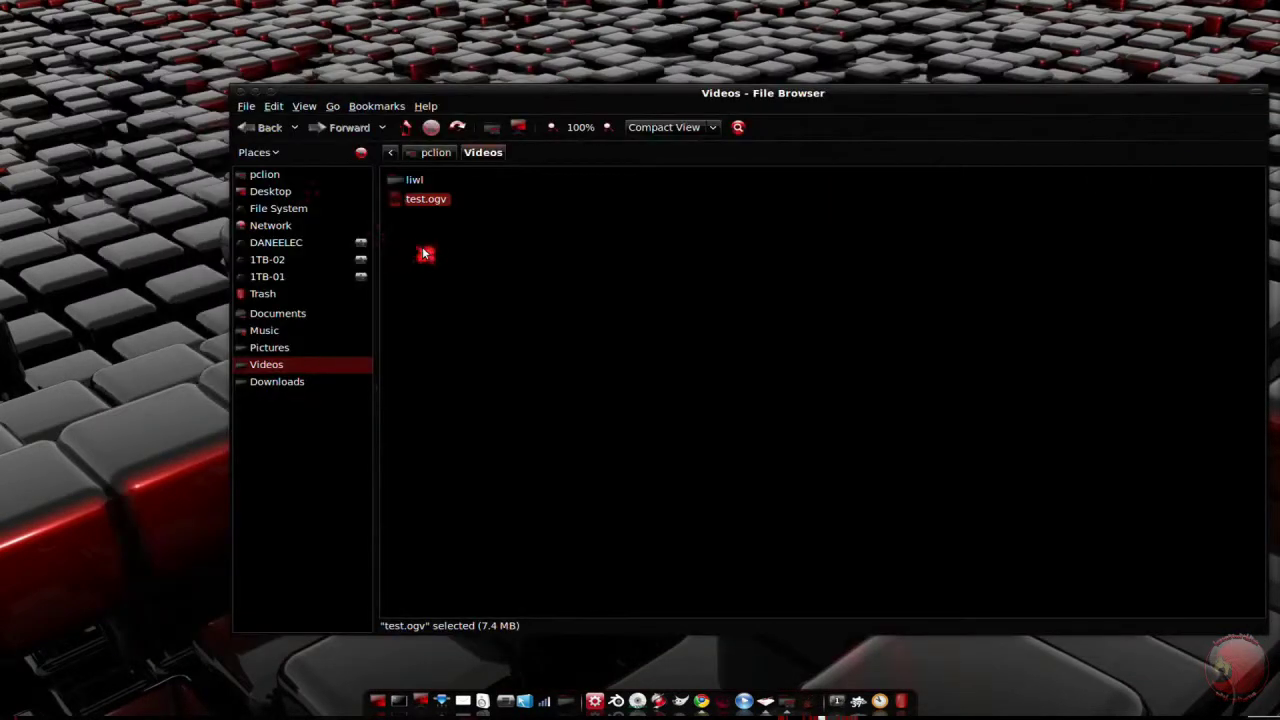
pyautogui.click(242, 92)
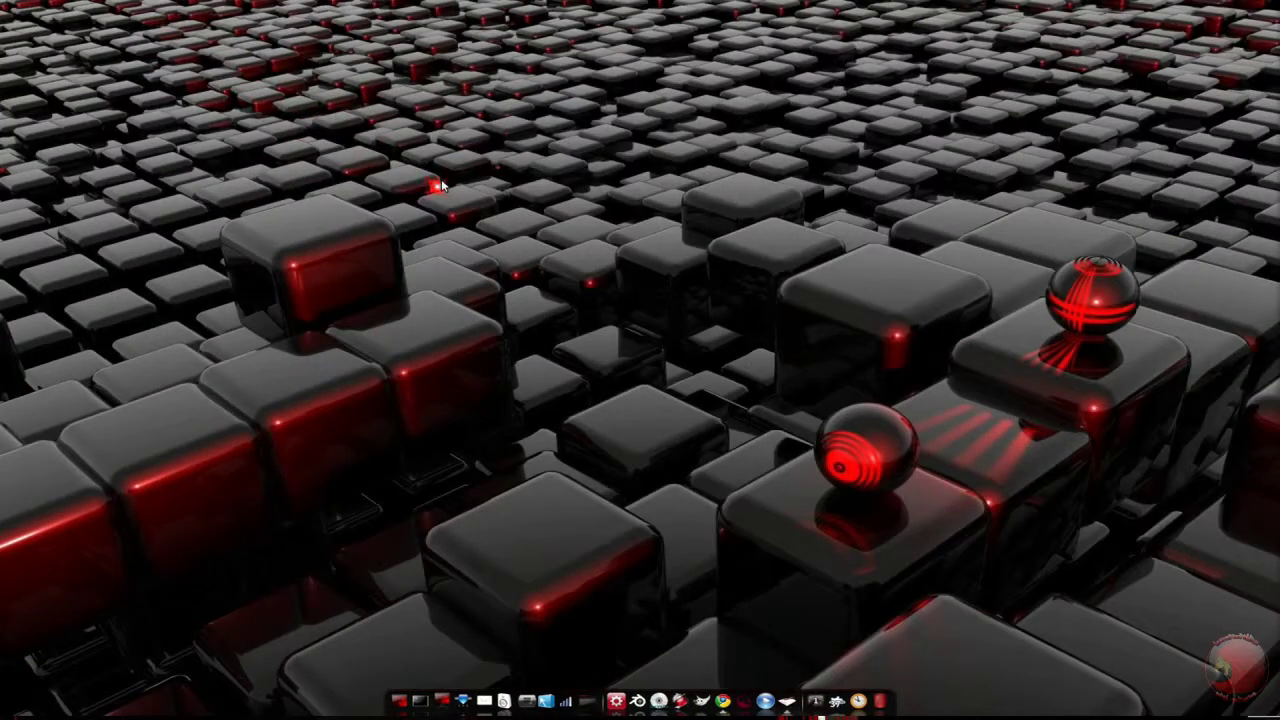